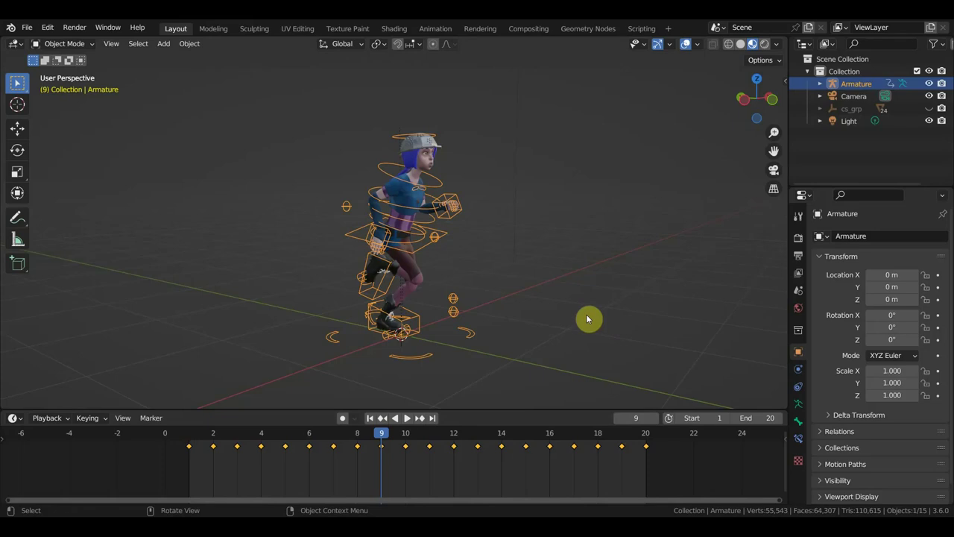
- Play the running animation and orbit around the character, stopping at frame 9
{"action": "key", "text": "space"}
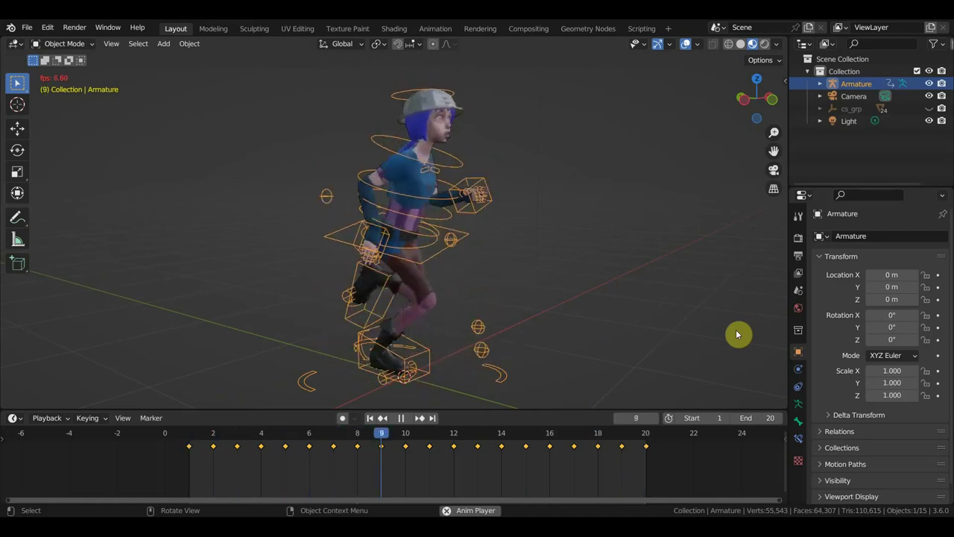
{"action": "key", "text": "space"}
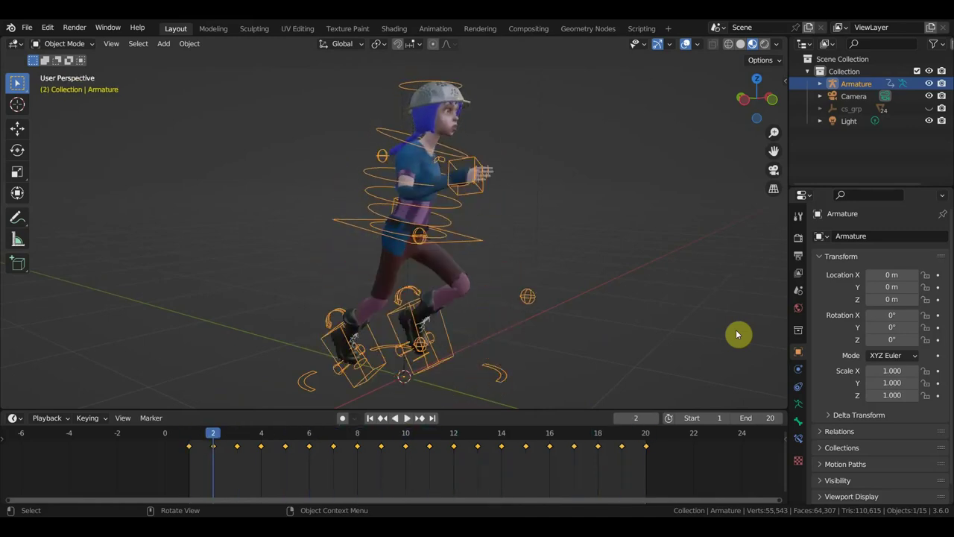
{"action": "mouse_move", "coordinate": [701, 352]}
{"action": "middle_mouse_down"}
{"action": "mouse_move", "coordinate": [589, 353]}
{"action": "mouse_move", "coordinate": [602, 358]}
{"action": "middle_mouse_up"}
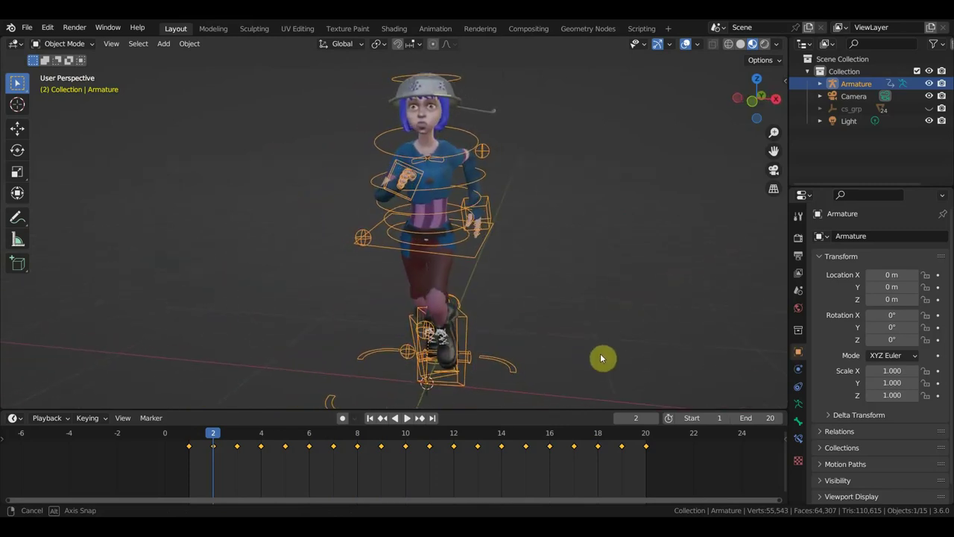
{"action": "key", "text": "space"}
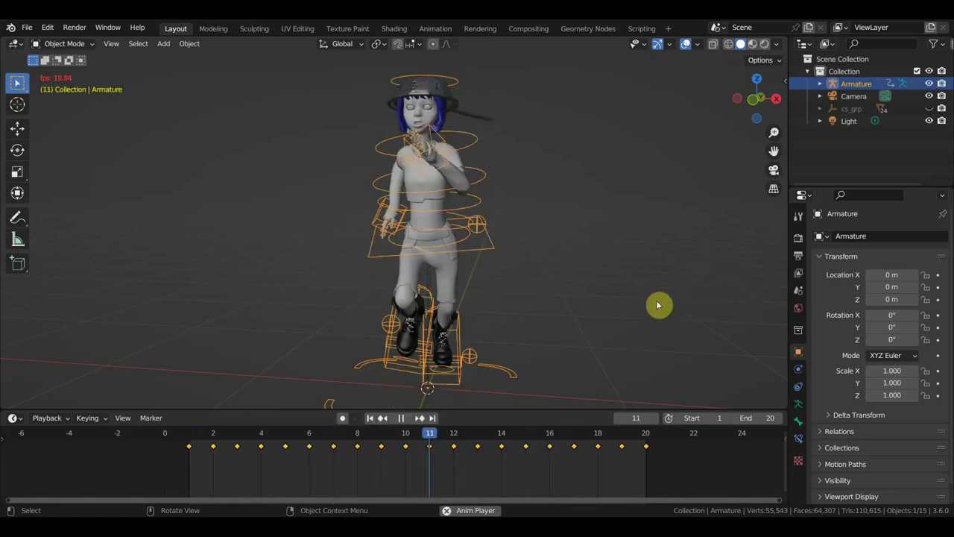
{"action": "middle_click_drag", "start_coordinate": [595, 321], "coordinate": [694, 324]}
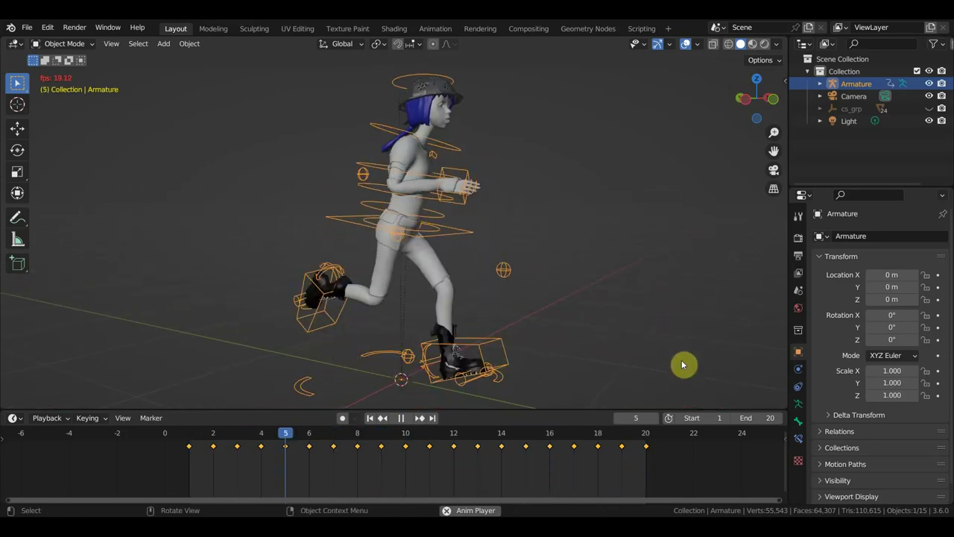
{"action": "key", "text": "space"}
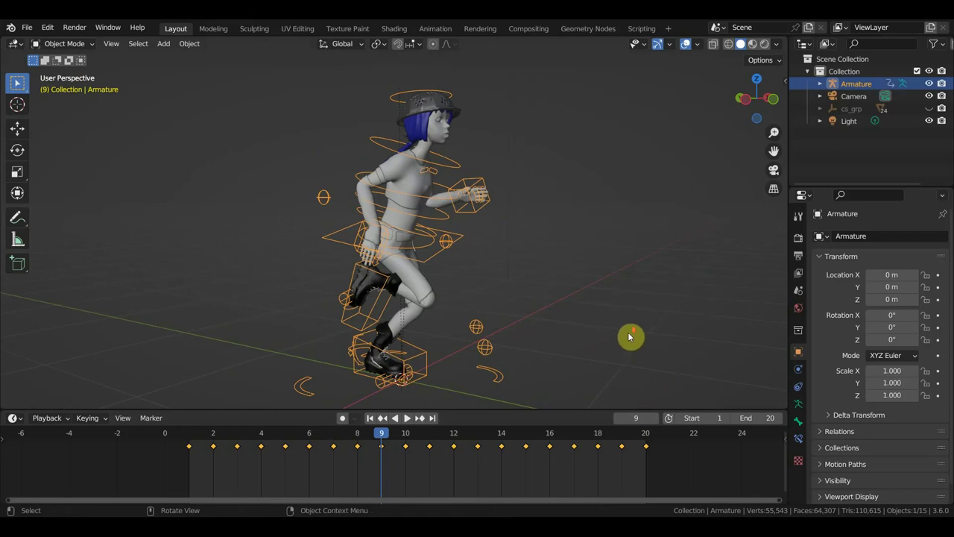
{"action": "middle_click_drag", "start_coordinate": [629, 335], "coordinate": [578, 331]}
- Save the file under the new name джинкс ригг5.blend
{"action": "left_click", "coordinate": [27, 28]}
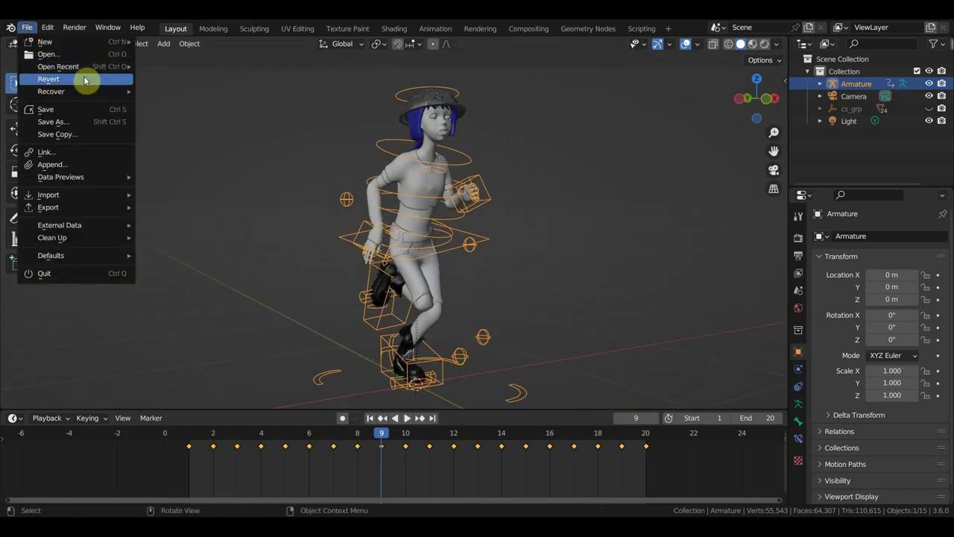
{"action": "left_click", "coordinate": [56, 122]}
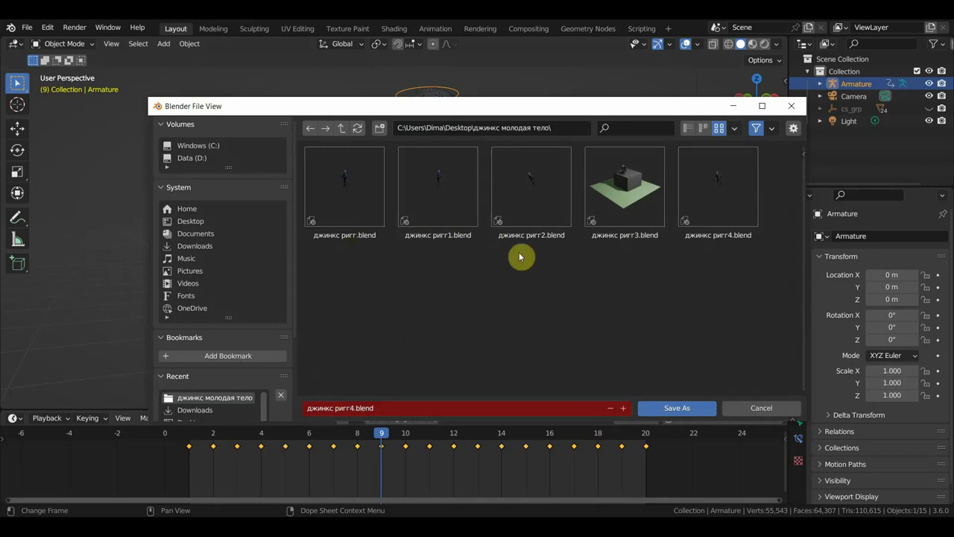
{"action": "left_click", "coordinate": [624, 409]}
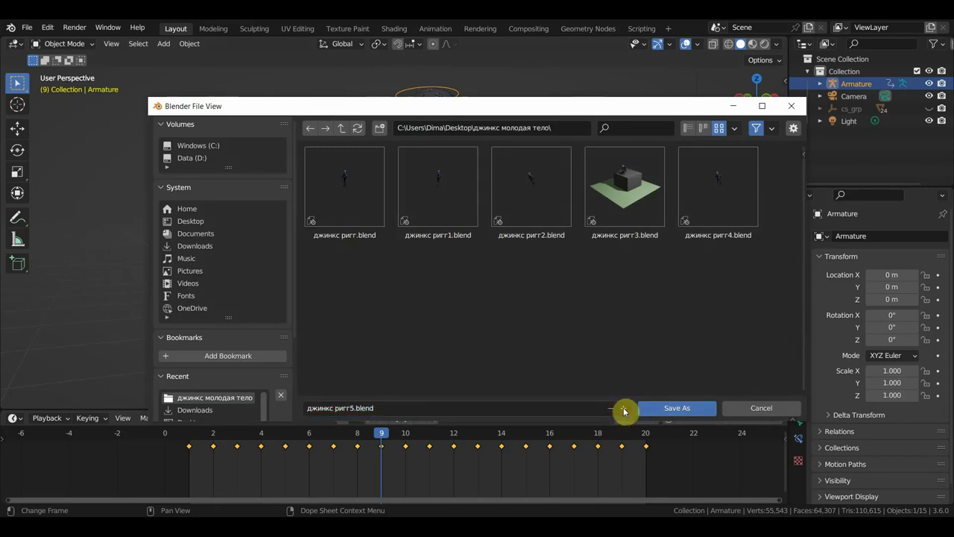
{"action": "left_click", "coordinate": [678, 410]}
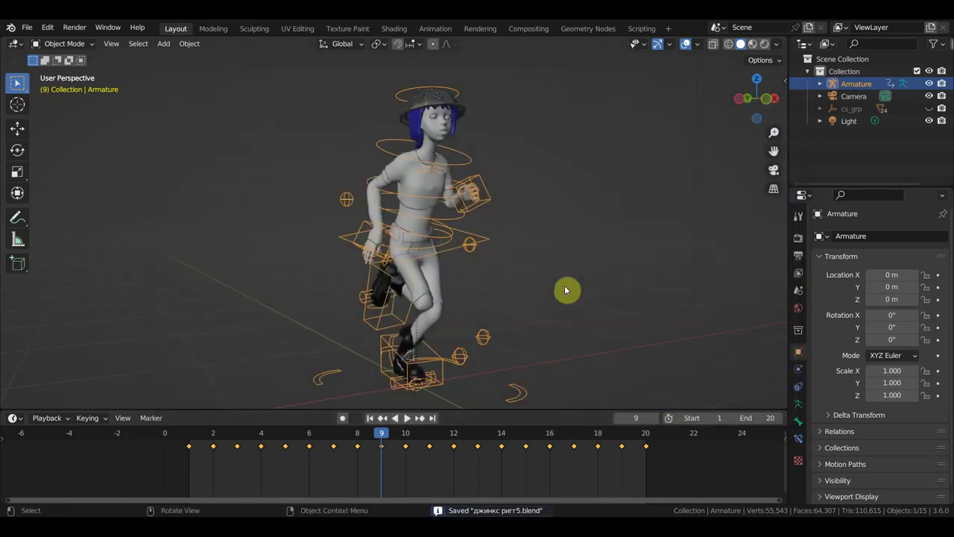
- Open the earlier file джинкс ригг2.blend
{"action": "left_click", "coordinate": [27, 28]}
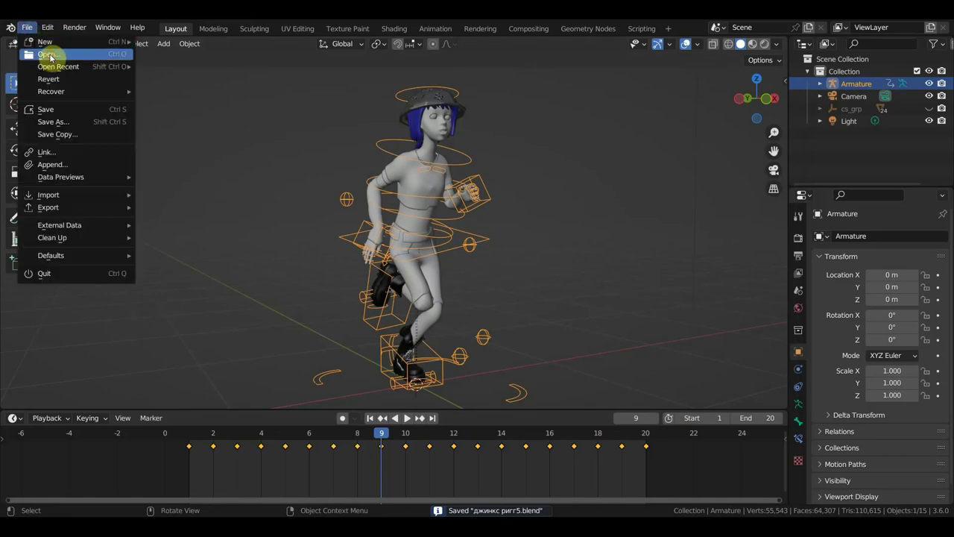
{"action": "left_click", "coordinate": [50, 56]}
{"action": "double_click", "coordinate": [526, 205]}
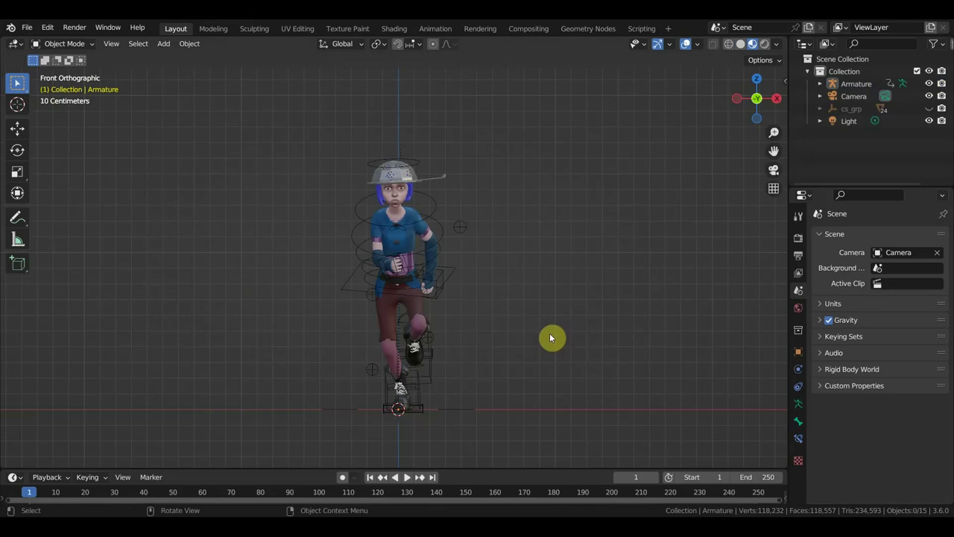
- Orbit into perspective and play this file's animation, stopping at frame 15
{"action": "scroll", "coordinate": [541, 340], "scroll_direction": "up", "scroll_amount": 1}
{"action": "scroll", "coordinate": [538, 341], "scroll_direction": "up", "scroll_amount": 2}
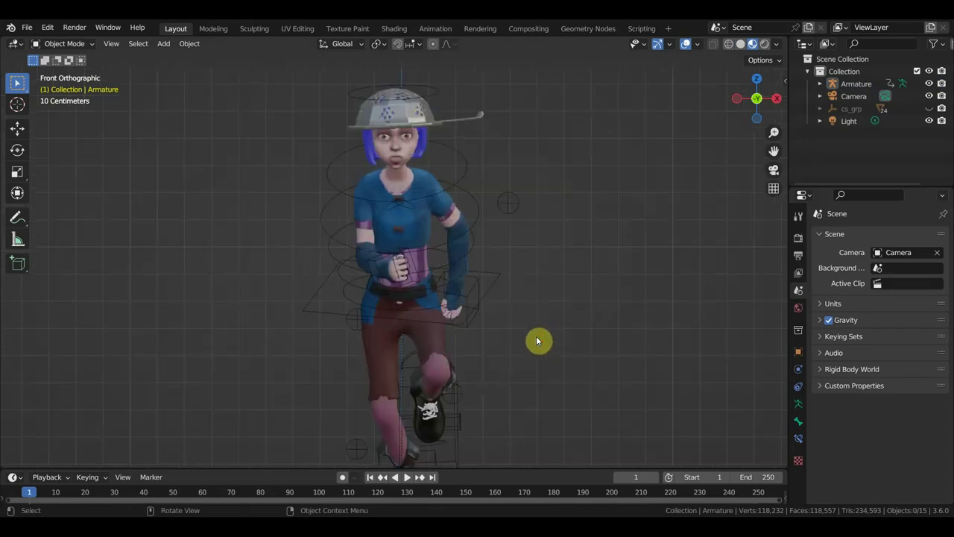
{"action": "mouse_move", "coordinate": [534, 341]}
{"action": "middle_mouse_down"}
{"action": "mouse_move", "coordinate": [239, 333]}
{"action": "mouse_move", "coordinate": [529, 326]}
{"action": "middle_mouse_up"}
{"action": "key", "text": "space"}
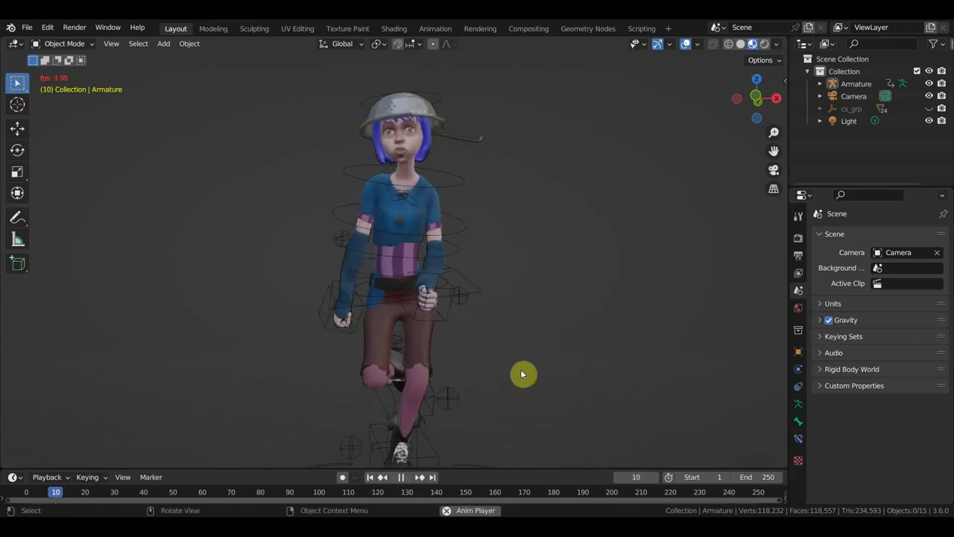
{"action": "key", "text": "space"}
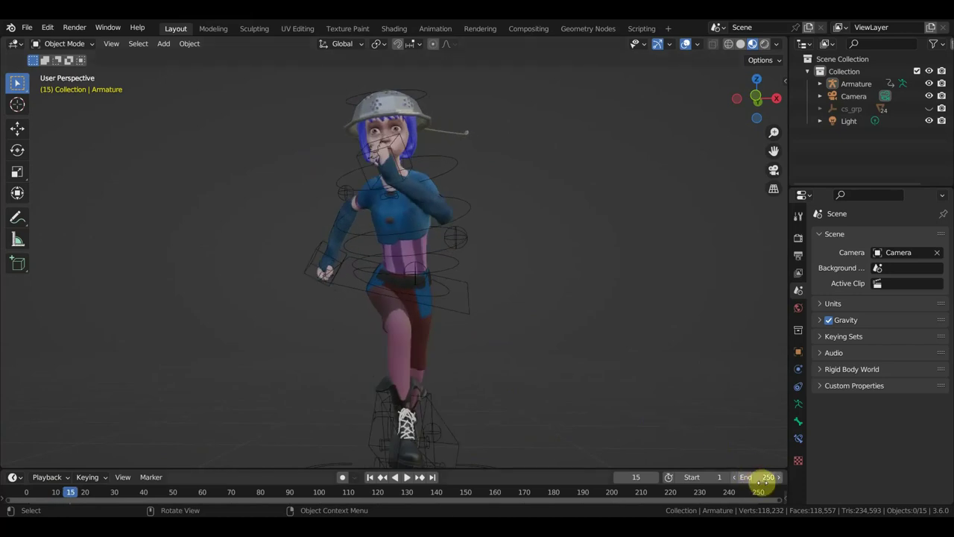
- Select the armature, set the end frame to 22 and zoom the timeline to the keyframes
{"action": "left_click", "coordinate": [460, 312]}
{"action": "scroll", "coordinate": [211, 407], "scroll_direction": "down", "scroll_amount": 3}
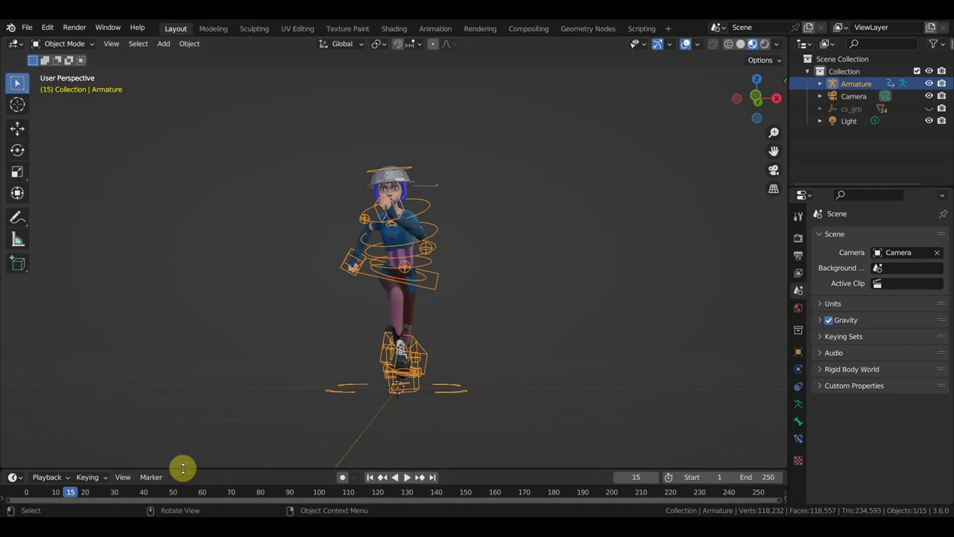
{"action": "left_click_drag", "start_coordinate": [190, 452], "coordinate": [202, 414]}
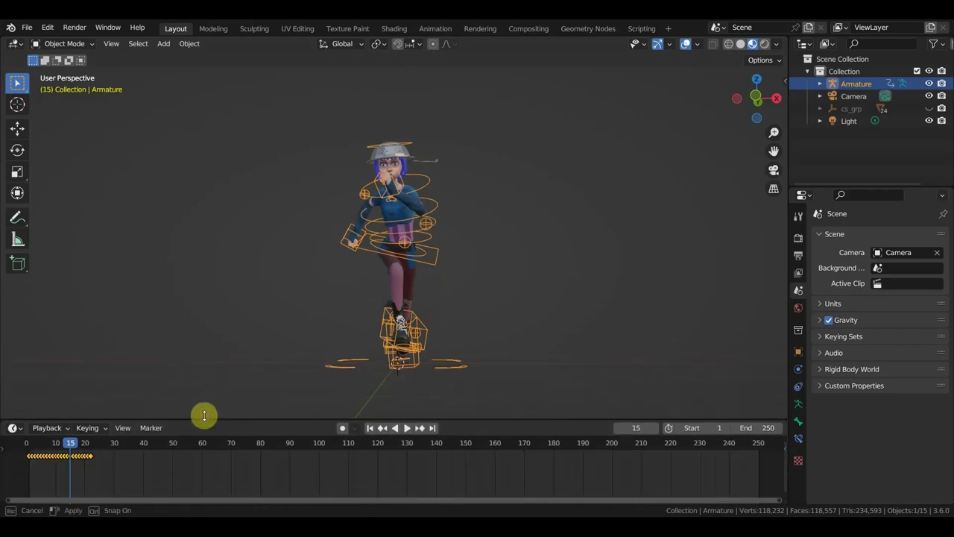
{"action": "left_click", "coordinate": [91, 442]}
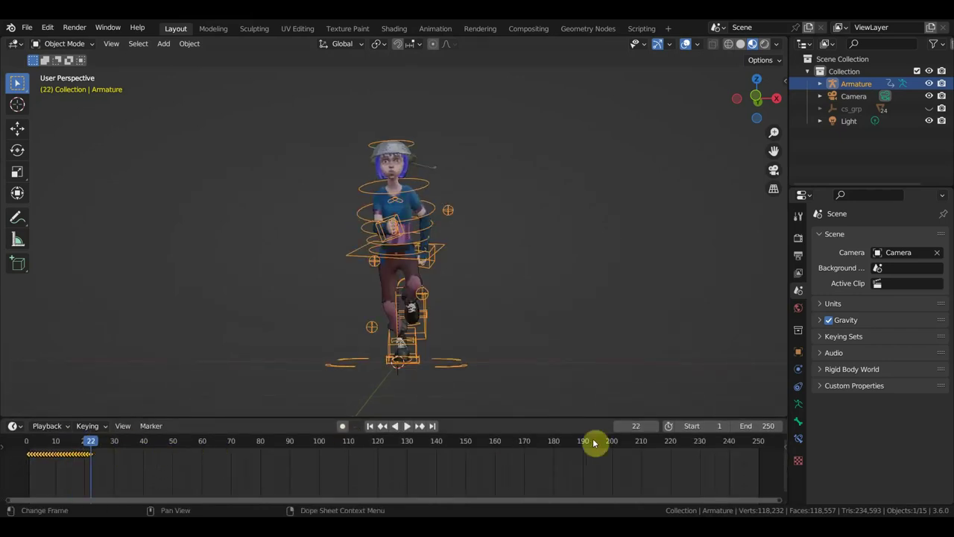
{"action": "mouse_move", "coordinate": [757, 425]}
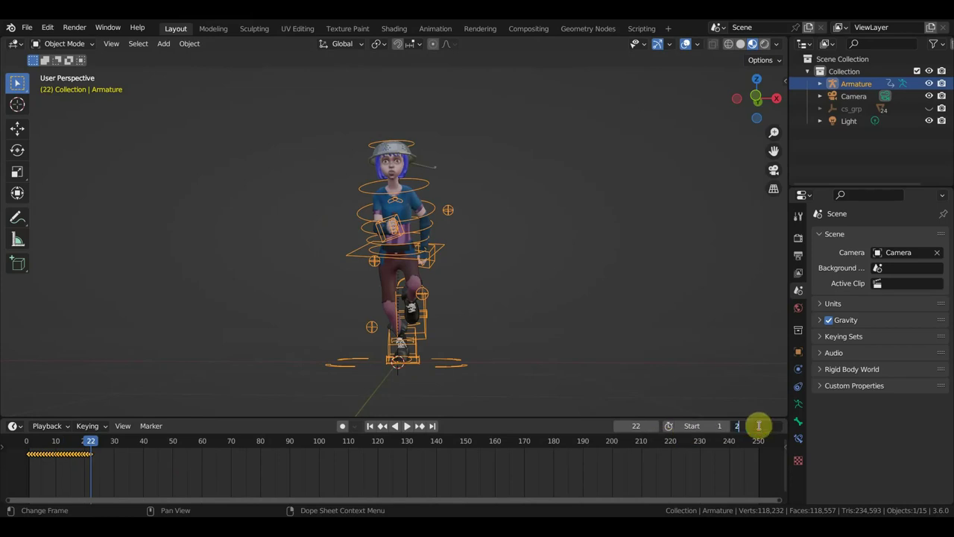
{"action": "left_click", "coordinate": [755, 425]}
{"action": "type", "text": "2"}
{"action": "key", "text": "Return"}
{"action": "scroll", "coordinate": [562, 328], "scroll_direction": "up", "scroll_amount": 2}
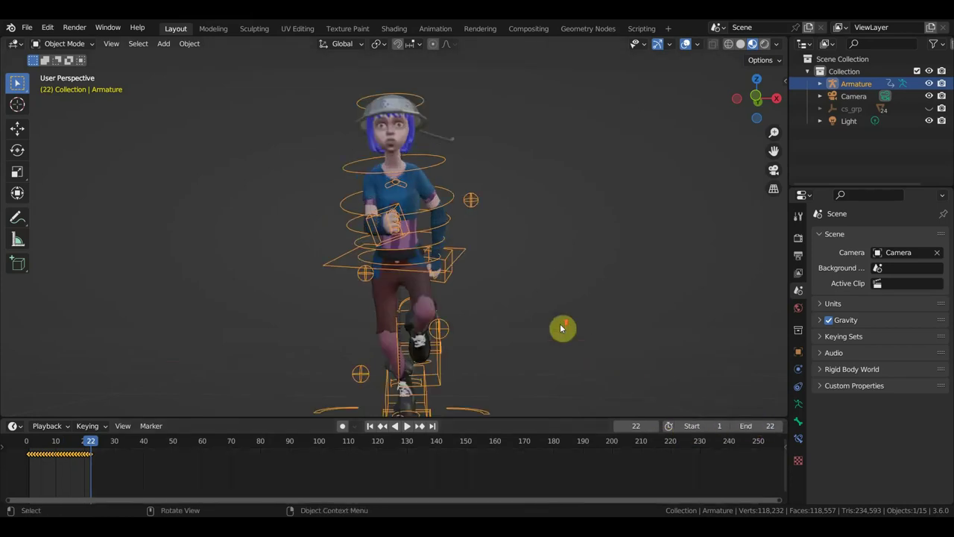
{"action": "middle_click_drag", "start_coordinate": [213, 487], "coordinate": [697, 481], "text": "ctrl"}
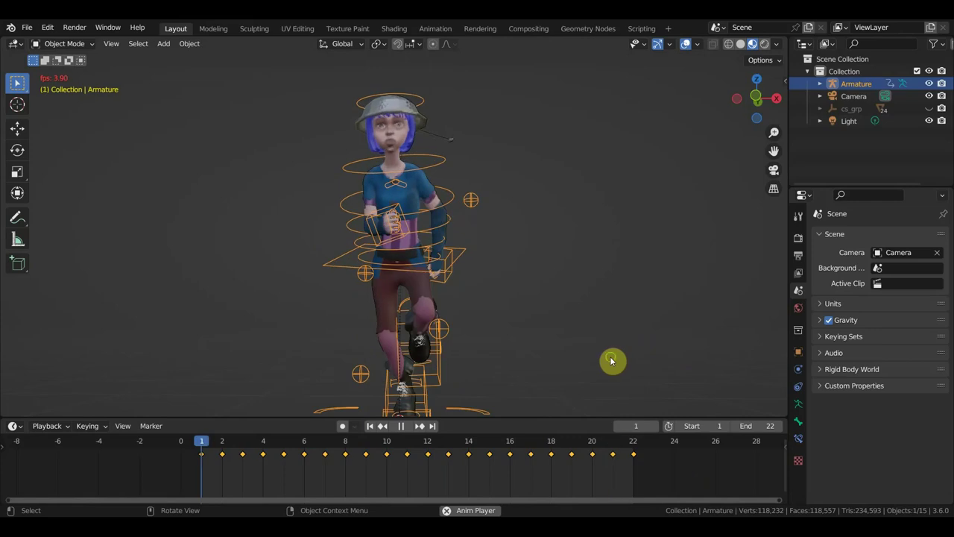
- Orbit the character during playback, stop at frame 5, then jump to frame 8
{"action": "middle_click_drag", "start_coordinate": [610, 357], "coordinate": [750, 355]}
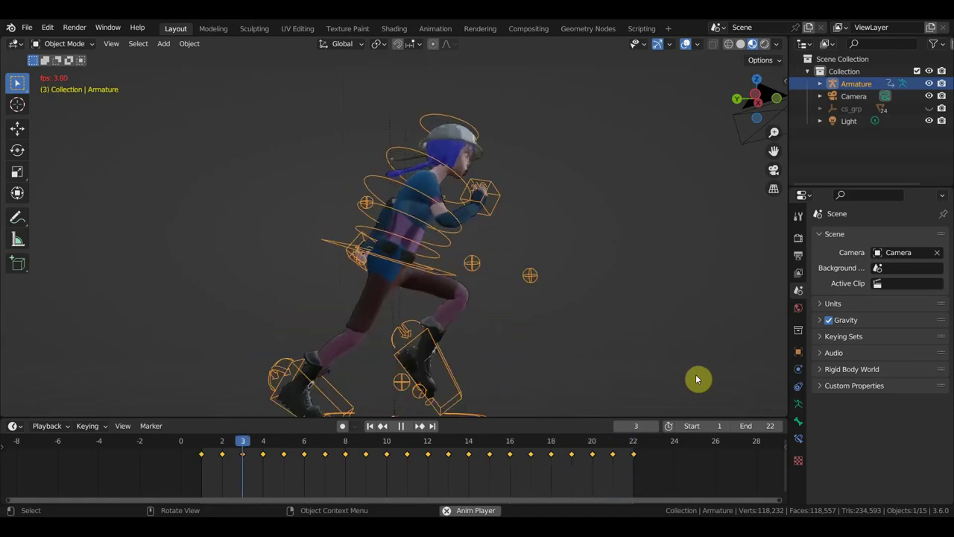
{"action": "key", "text": "space"}
{"action": "mouse_move", "coordinate": [677, 362]}
{"action": "middle_mouse_down"}
{"action": "mouse_move", "coordinate": [481, 374]}
{"action": "mouse_move", "coordinate": [618, 375]}
{"action": "mouse_move", "coordinate": [634, 372]}
{"action": "mouse_move", "coordinate": [383, 384]}
{"action": "mouse_move", "coordinate": [466, 367]}
{"action": "mouse_move", "coordinate": [457, 368]}
{"action": "mouse_move", "coordinate": [543, 372]}
{"action": "mouse_move", "coordinate": [523, 375]}
{"action": "middle_mouse_up"}
{"action": "left_click", "coordinate": [343, 450]}
- Zoom and orbit to side and top views, then play and stop at frame 16
{"action": "scroll", "coordinate": [529, 358], "scroll_direction": "up", "scroll_amount": 3}
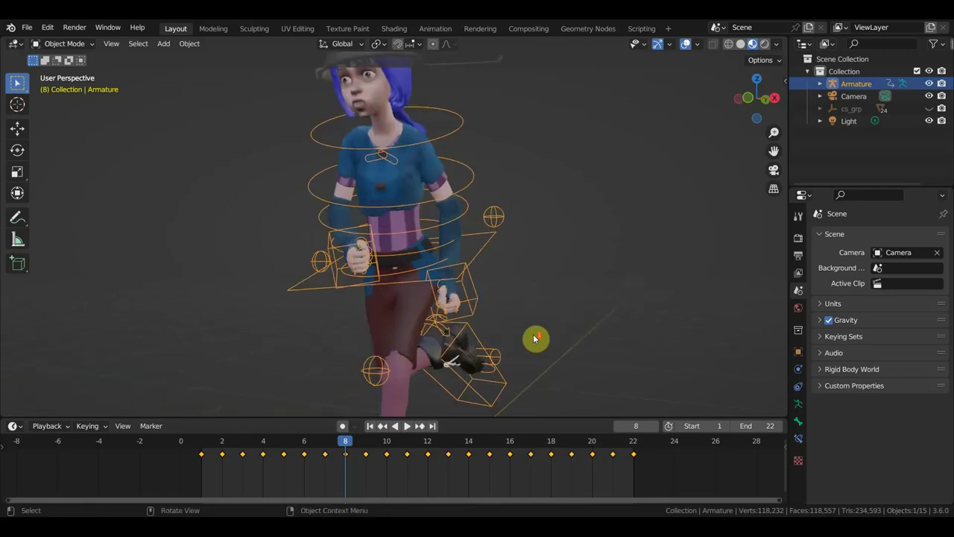
{"action": "mouse_move", "coordinate": [537, 336]}
{"action": "middle_mouse_down", "text": "shift"}
{"action": "mouse_move", "coordinate": [560, 264]}
{"action": "mouse_move", "coordinate": [583, 383]}
{"action": "middle_mouse_up", "text": "shift"}
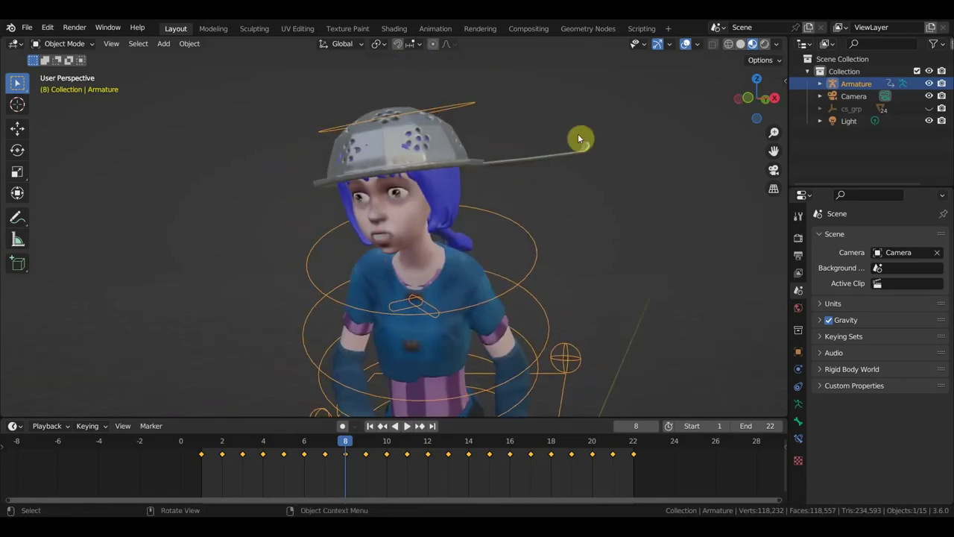
{"action": "scroll", "coordinate": [567, 186], "scroll_direction": "down", "scroll_amount": 3}
{"action": "mouse_move", "coordinate": [565, 196]}
{"action": "middle_mouse_down"}
{"action": "mouse_move", "coordinate": [753, 220]}
{"action": "mouse_move", "coordinate": [688, 188]}
{"action": "middle_mouse_up"}
{"action": "mouse_move", "coordinate": [596, 238]}
{"action": "middle_mouse_down"}
{"action": "mouse_move", "coordinate": [521, 262]}
{"action": "mouse_move", "coordinate": [690, 277]}
{"action": "mouse_move", "coordinate": [745, 304]}
{"action": "mouse_move", "coordinate": [744, 345]}
{"action": "mouse_move", "coordinate": [720, 305]}
{"action": "mouse_move", "coordinate": [480, 231]}
{"action": "mouse_move", "coordinate": [347, 232]}
{"action": "mouse_move", "coordinate": [458, 260]}
{"action": "mouse_move", "coordinate": [454, 156]}
{"action": "mouse_move", "coordinate": [452, 188]}
{"action": "middle_mouse_up"}
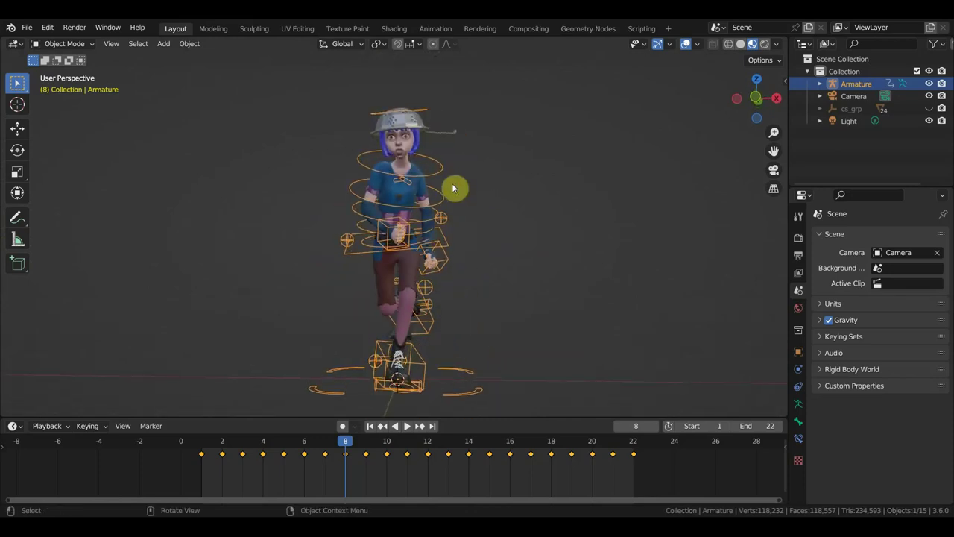
{"action": "key", "text": "space"}
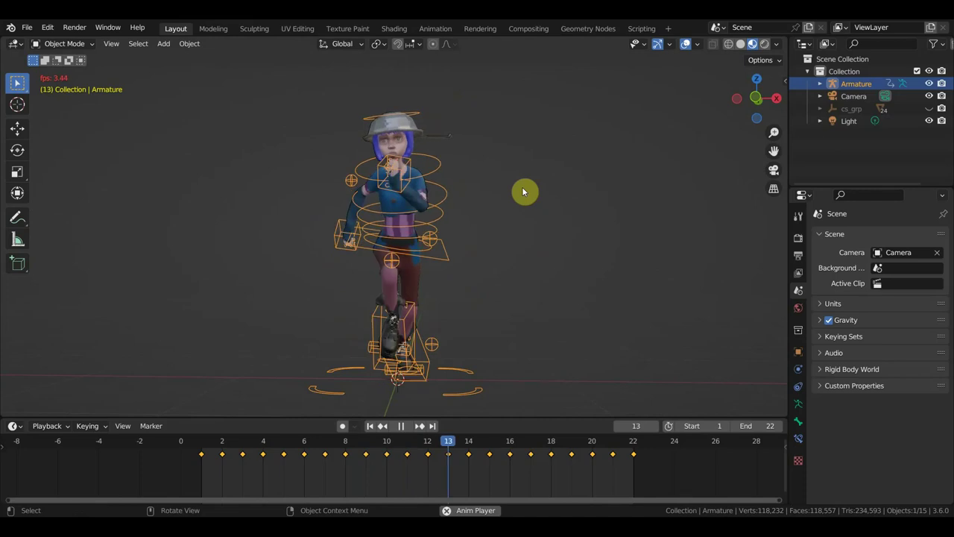
{"action": "key", "text": "space"}
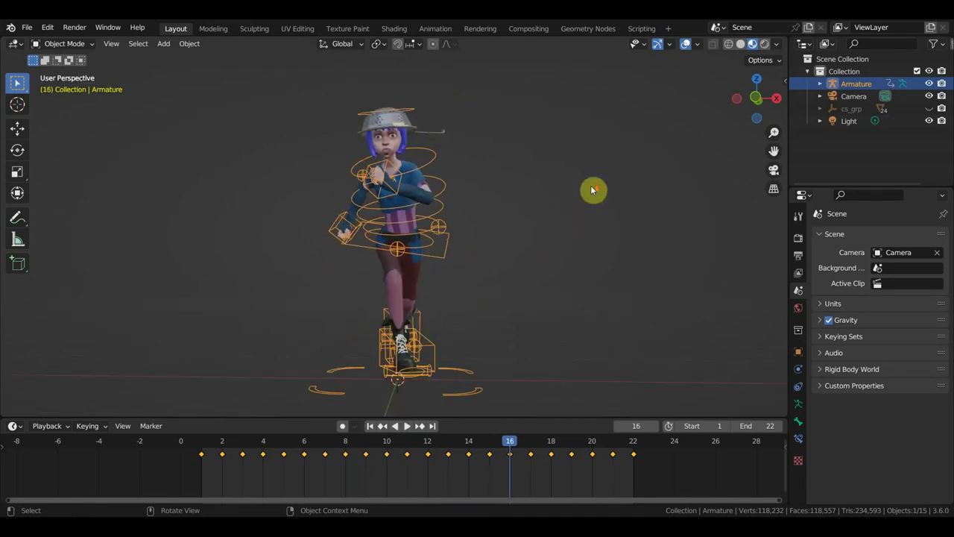
- Discard unsaved changes and open джинкс ригг3.blend with the cube scene
{"action": "left_click", "coordinate": [29, 28]}
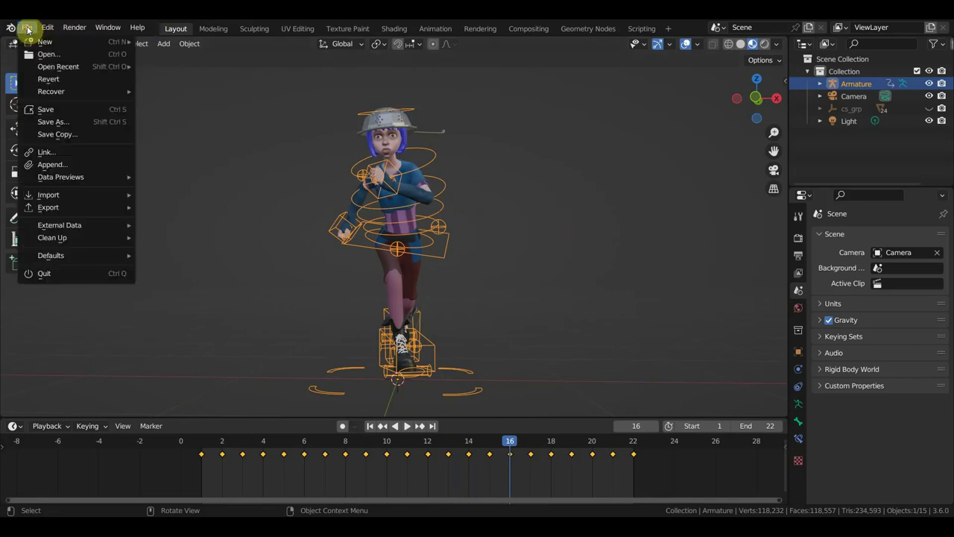
{"action": "left_click", "coordinate": [43, 57]}
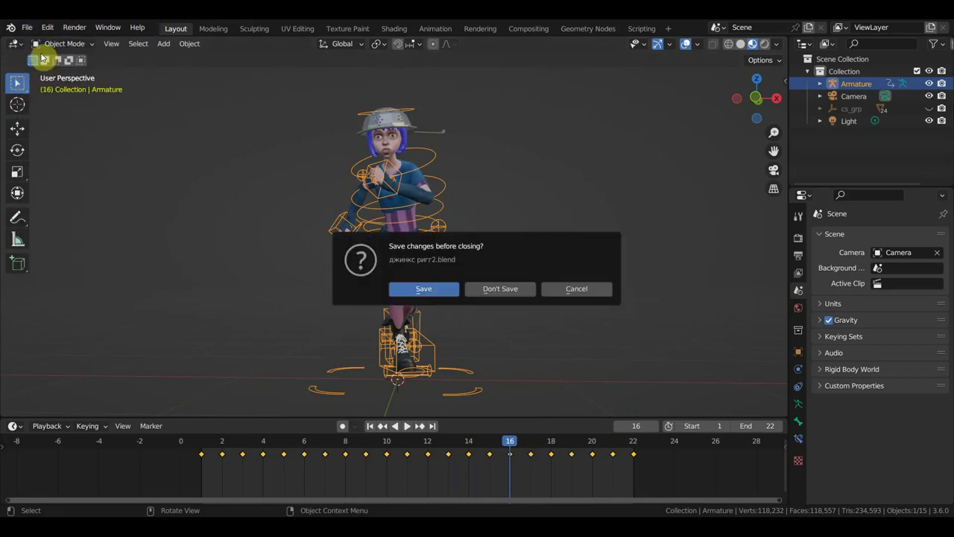
{"action": "left_click", "coordinate": [513, 287]}
{"action": "double_click", "coordinate": [630, 197]}
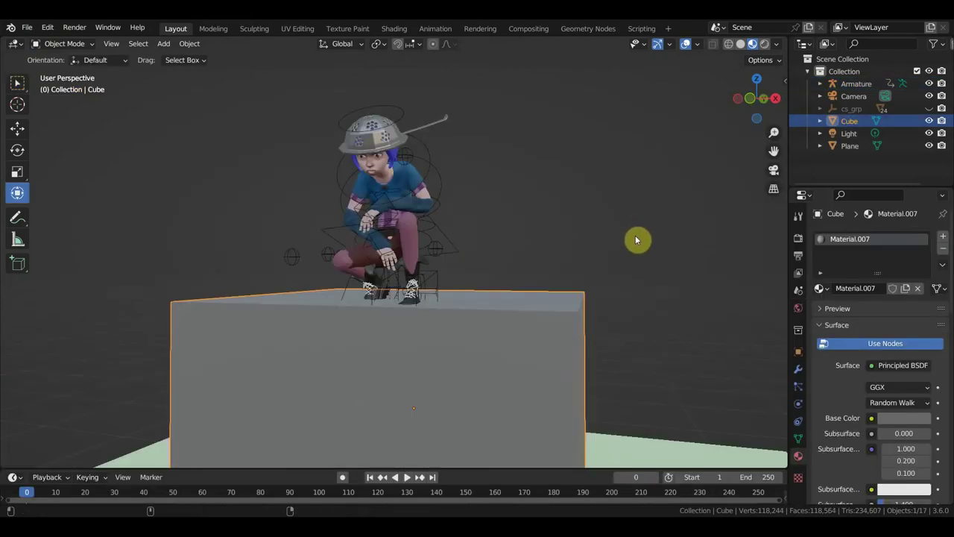
- Play the crouching animation, pausing at frame 91 while orbiting the scene
{"action": "mouse_move", "coordinate": [594, 278]}
{"action": "middle_mouse_down"}
{"action": "mouse_move", "coordinate": [555, 203]}
{"action": "mouse_move", "coordinate": [542, 203]}
{"action": "middle_mouse_up"}
{"action": "key", "text": "space"}
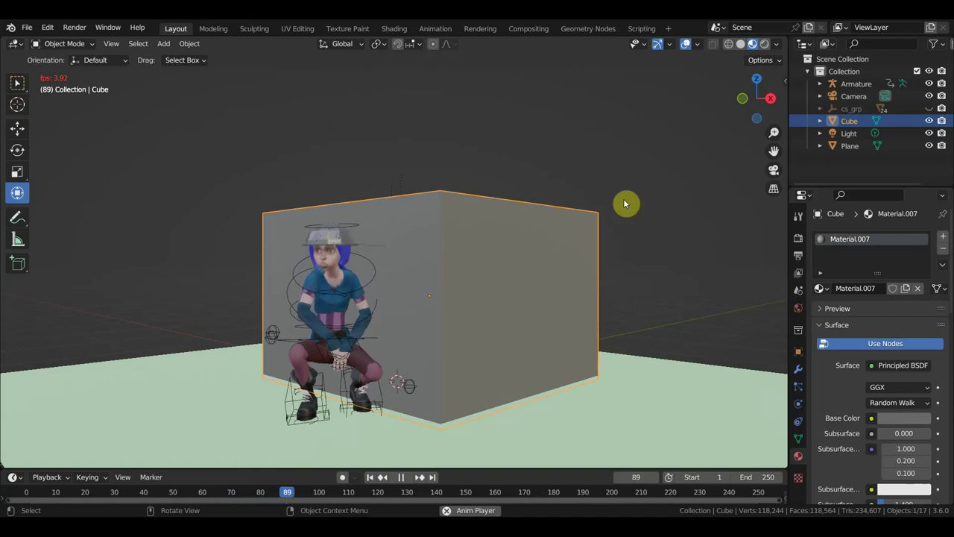
{"action": "key", "text": "space"}
{"action": "middle_click_drag", "start_coordinate": [618, 234], "coordinate": [629, 231]}
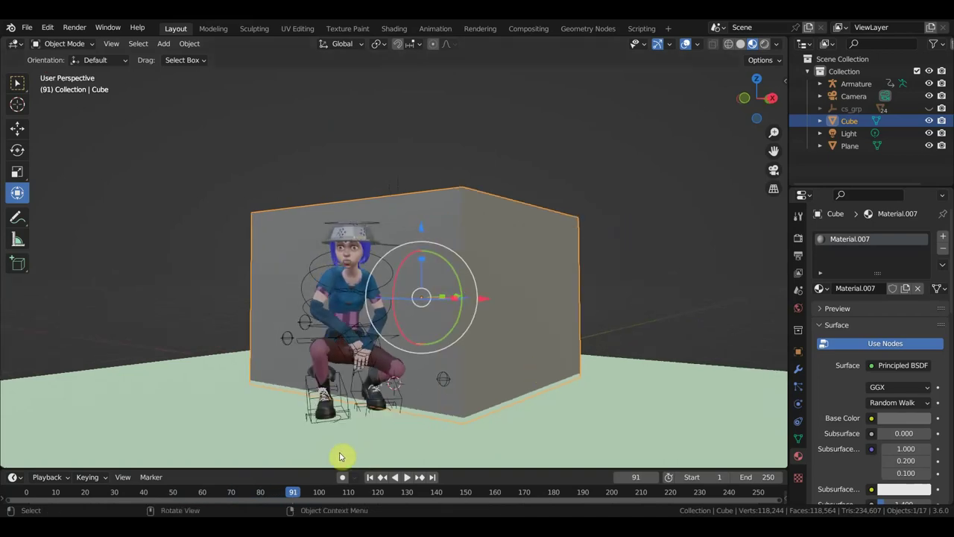
- Jump to frame 100 and orbit to view the character and cube from lower down
{"action": "left_click", "coordinate": [320, 492]}
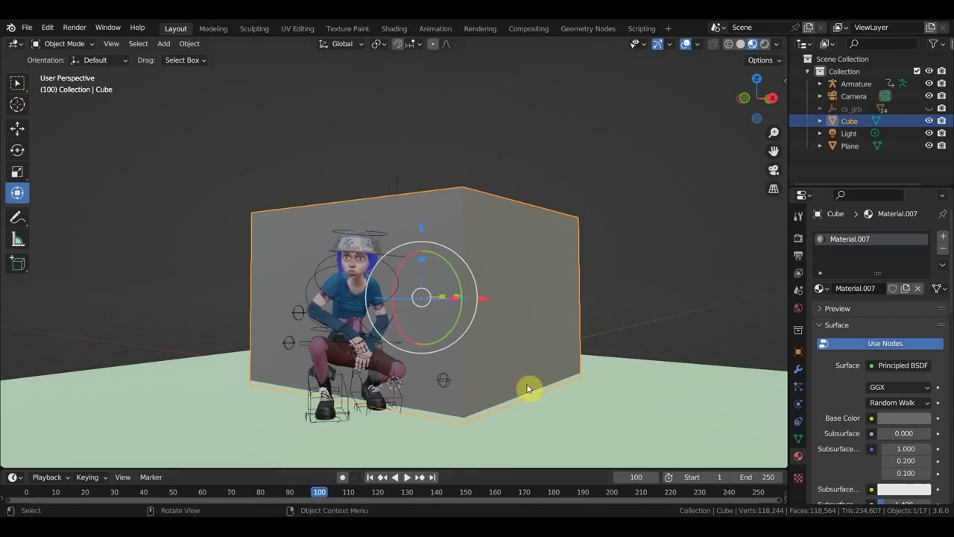
{"action": "scroll", "coordinate": [537, 376], "scroll_direction": "up", "scroll_amount": 2}
{"action": "middle_click_drag", "start_coordinate": [544, 376], "coordinate": [553, 372]}
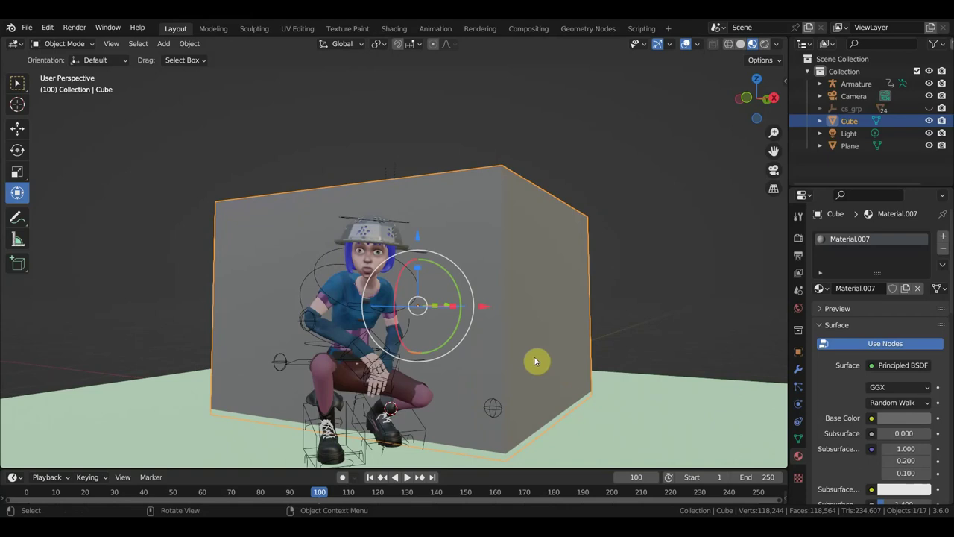
{"action": "middle_click_drag", "start_coordinate": [536, 372], "coordinate": [552, 324]}
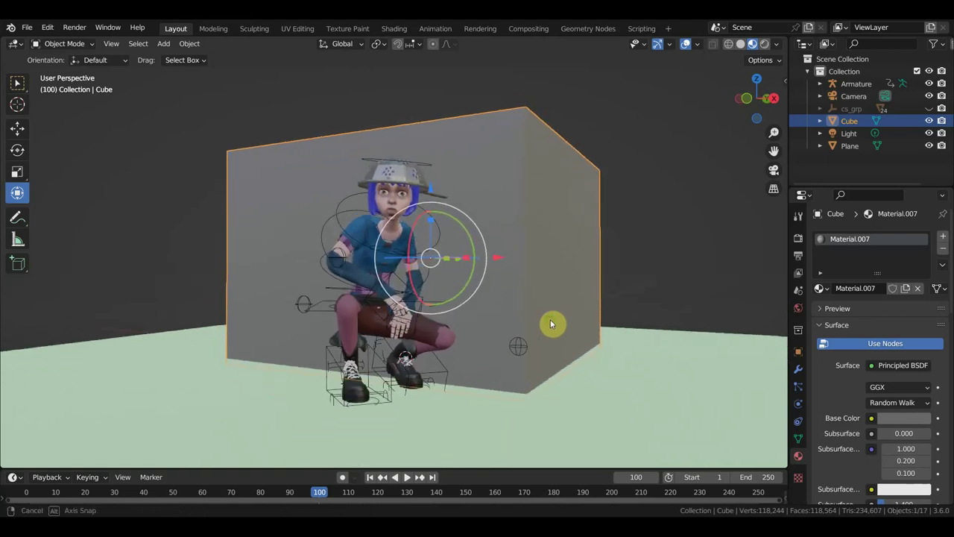
- Switch to box selection to hide the gizmo and orbit and zoom around the cube and character
{"action": "left_click", "coordinate": [27, 90]}
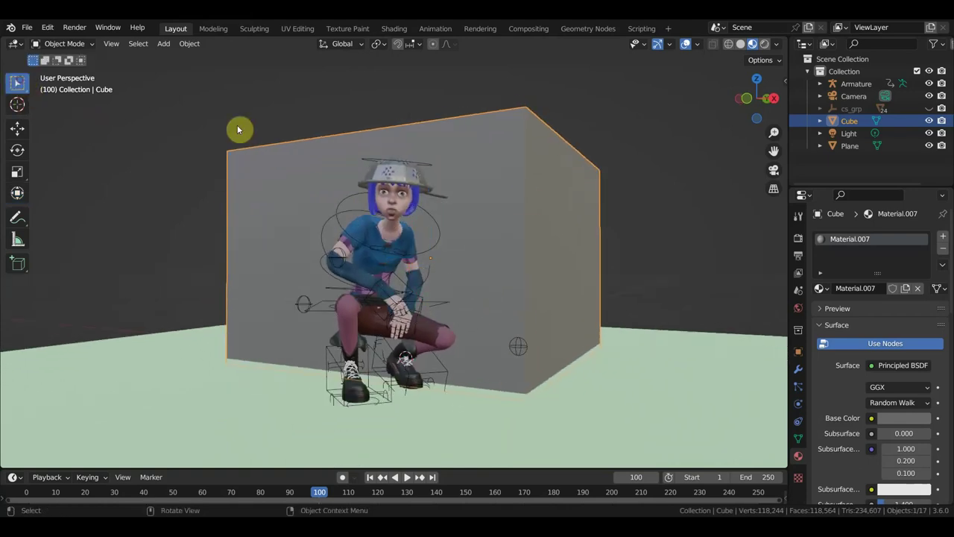
{"action": "mouse_move", "coordinate": [683, 174]}
{"action": "middle_mouse_down"}
{"action": "mouse_move", "coordinate": [616, 193]}
{"action": "mouse_move", "coordinate": [521, 178]}
{"action": "middle_mouse_up"}
{"action": "mouse_move", "coordinate": [550, 182]}
{"action": "middle_mouse_down"}
{"action": "mouse_move", "coordinate": [660, 177]}
{"action": "mouse_move", "coordinate": [637, 164]}
{"action": "mouse_move", "coordinate": [609, 179]}
{"action": "mouse_move", "coordinate": [632, 184]}
{"action": "middle_mouse_up"}
{"action": "scroll", "coordinate": [607, 179], "scroll_direction": "up", "scroll_amount": 1}
{"action": "scroll", "coordinate": [607, 179], "scroll_direction": "up", "scroll_amount": 3}
{"action": "scroll", "coordinate": [607, 179], "scroll_direction": "up", "scroll_amount": 2}
{"action": "scroll", "coordinate": [514, 274], "scroll_direction": "down", "scroll_amount": 2}
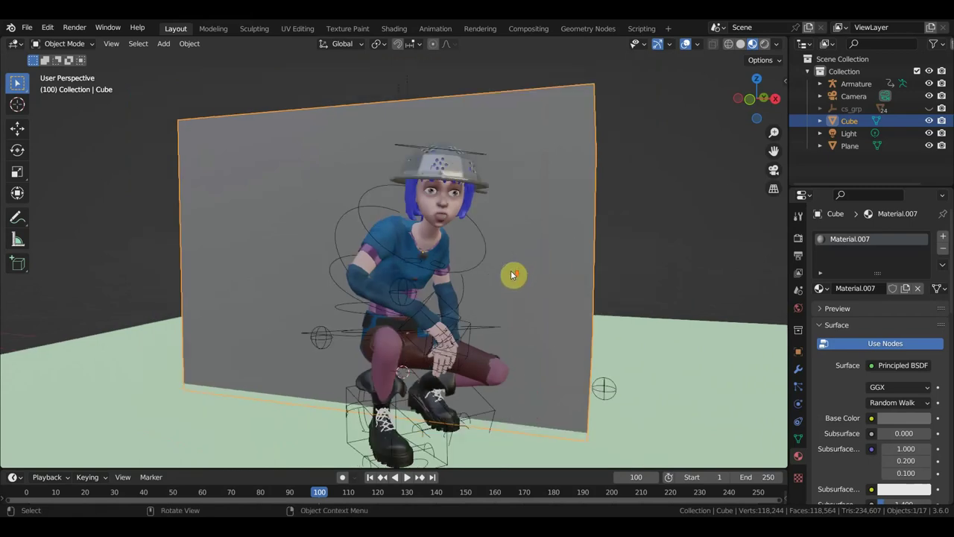
{"action": "scroll", "coordinate": [513, 274], "scroll_direction": "down", "scroll_amount": 2}
{"action": "scroll", "coordinate": [511, 275], "scroll_direction": "down", "scroll_amount": 2}
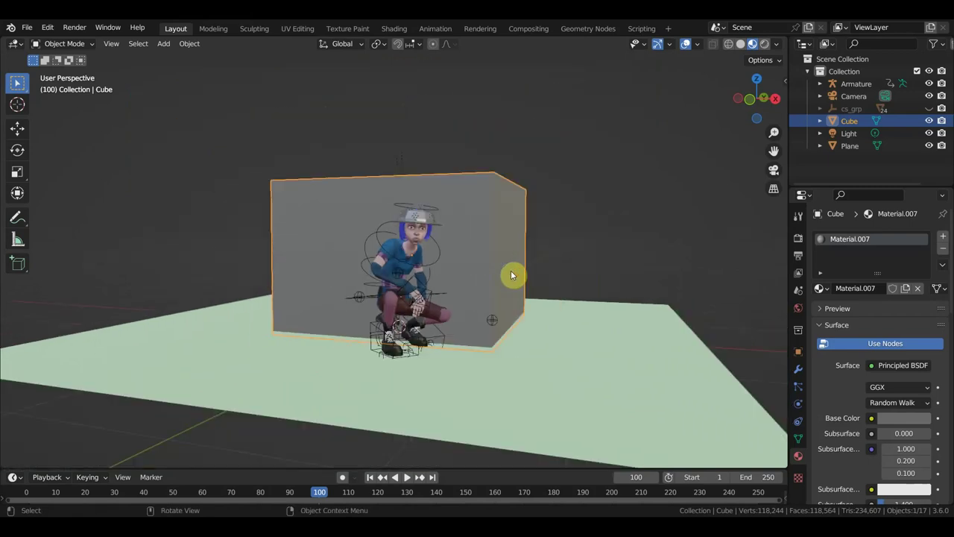
- Open another saved Jinx rig file without saving the cube scene
{"action": "left_click", "coordinate": [27, 30]}
{"action": "left_click", "coordinate": [44, 56]}
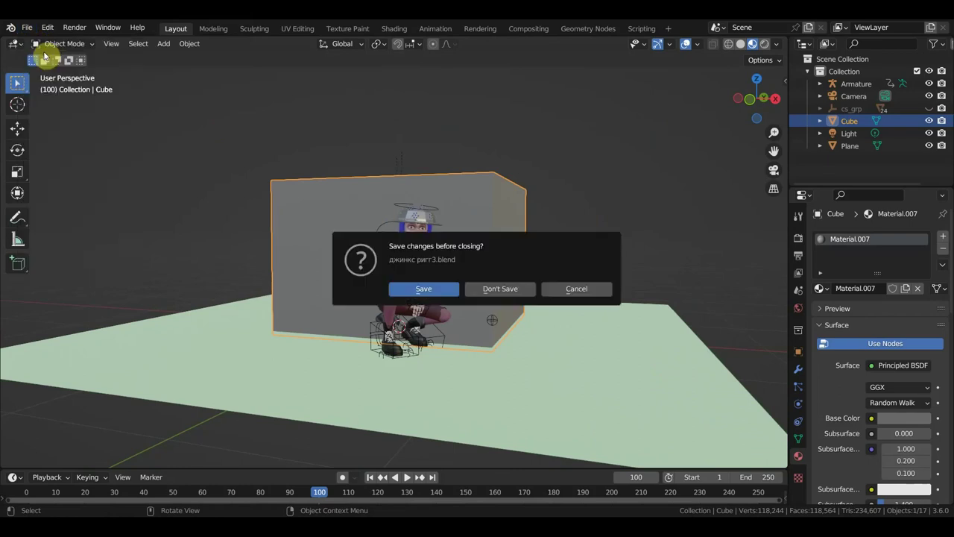
{"action": "left_click", "coordinate": [501, 289]}
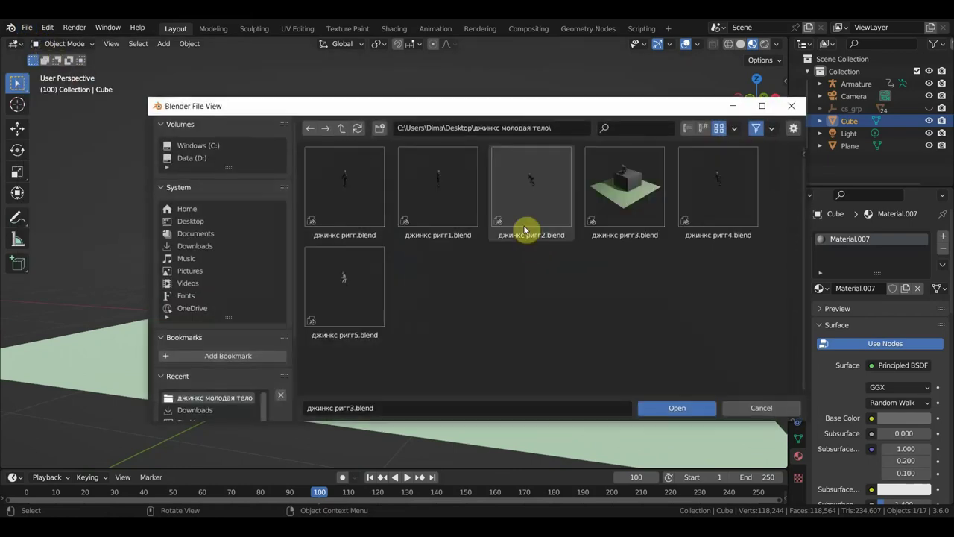
{"action": "double_click", "coordinate": [430, 192]}
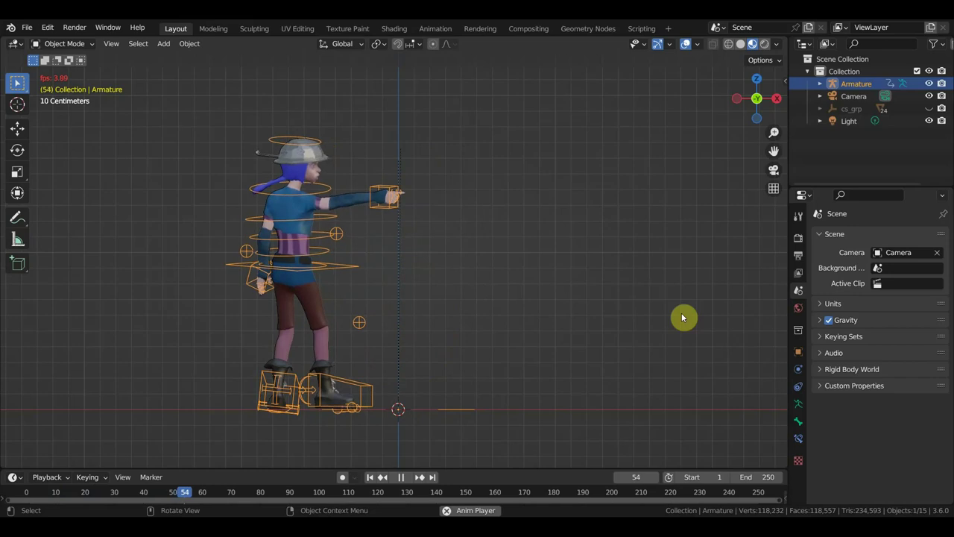
- Stop playback at frame 55 and orbit into a perspective view facing the character
{"action": "key", "text": "space"}
{"action": "mouse_move", "coordinate": [663, 320]}
{"action": "middle_mouse_down"}
{"action": "mouse_move", "coordinate": [438, 333]}
{"action": "mouse_move", "coordinate": [504, 316]}
{"action": "middle_mouse_up"}
{"action": "scroll", "coordinate": [529, 311], "scroll_direction": "up", "scroll_amount": 3}
{"action": "scroll", "coordinate": [421, 363], "scroll_direction": "up", "scroll_amount": 2}
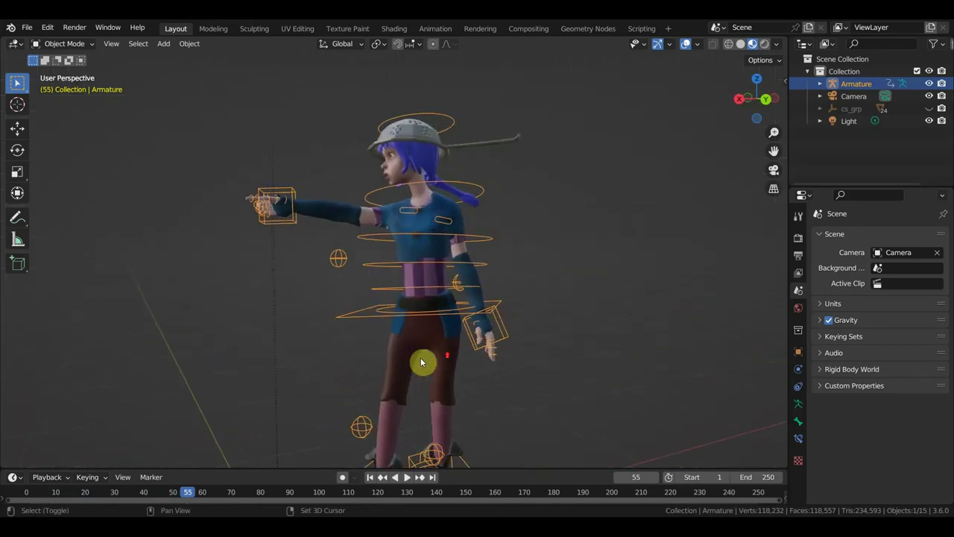
{"action": "mouse_move", "coordinate": [422, 362]}
{"action": "middle_mouse_down"}
{"action": "mouse_move", "coordinate": [547, 360]}
{"action": "mouse_move", "coordinate": [521, 353]}
{"action": "mouse_move", "coordinate": [560, 362]}
{"action": "mouse_move", "coordinate": [514, 340]}
{"action": "middle_mouse_up"}
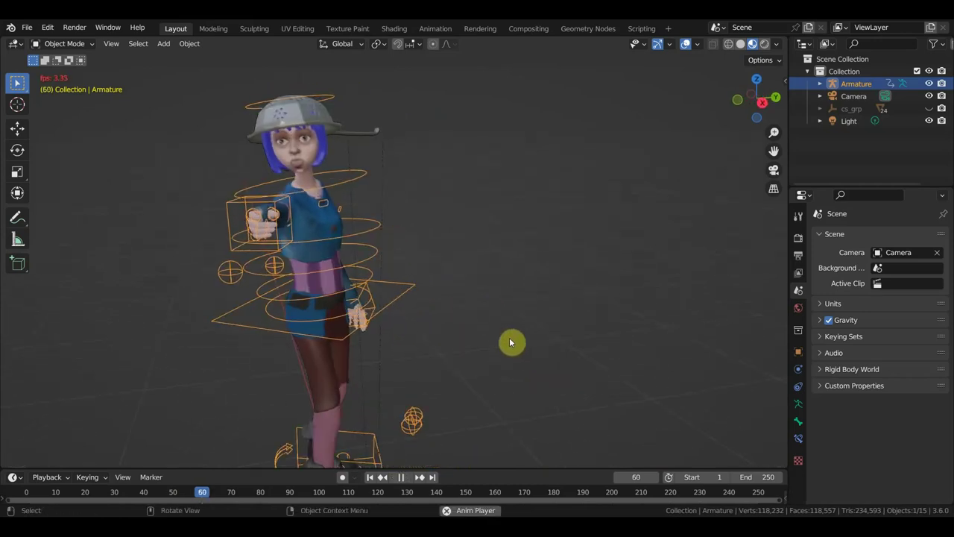
- Resume playback, check frames 28 and 91, and orbit to a frontal view
{"action": "key", "text": "space"}
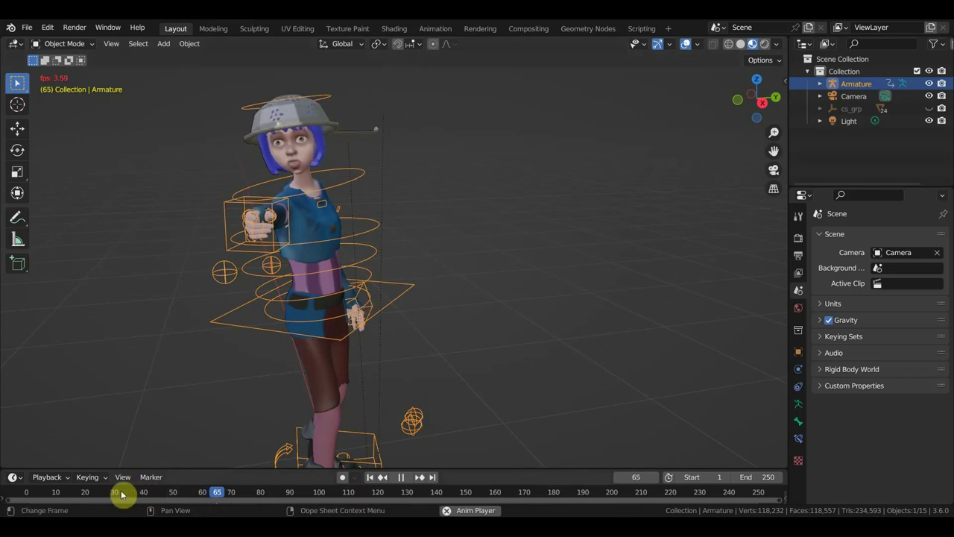
{"action": "left_click", "coordinate": [110, 495]}
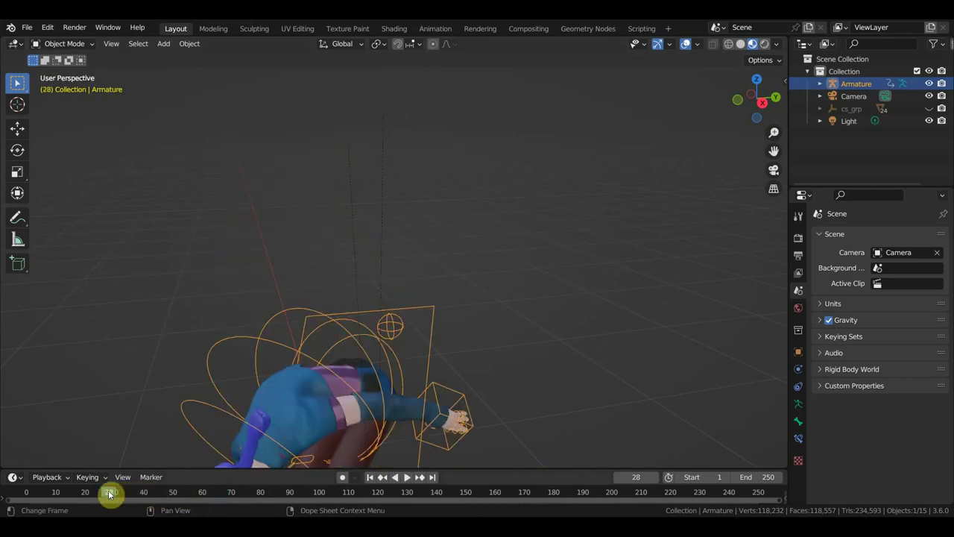
{"action": "left_click", "coordinate": [293, 494]}
{"action": "key", "text": "space"}
{"action": "mouse_move", "coordinate": [412, 409]}
{"action": "middle_mouse_down"}
{"action": "mouse_move", "coordinate": [492, 368]}
{"action": "mouse_move", "coordinate": [556, 362]}
{"action": "mouse_move", "coordinate": [571, 377]}
{"action": "mouse_move", "coordinate": [712, 371]}
{"action": "mouse_move", "coordinate": [626, 368]}
{"action": "mouse_move", "coordinate": [589, 332]}
{"action": "mouse_move", "coordinate": [424, 345]}
{"action": "mouse_move", "coordinate": [364, 426]}
{"action": "mouse_move", "coordinate": [298, 458]}
{"action": "mouse_move", "coordinate": [64, 386]}
{"action": "mouse_move", "coordinate": [32, 453]}
{"action": "mouse_move", "coordinate": [784, 443]}
{"action": "mouse_move", "coordinate": [705, 372]}
{"action": "mouse_move", "coordinate": [869, 359]}
{"action": "middle_mouse_up"}
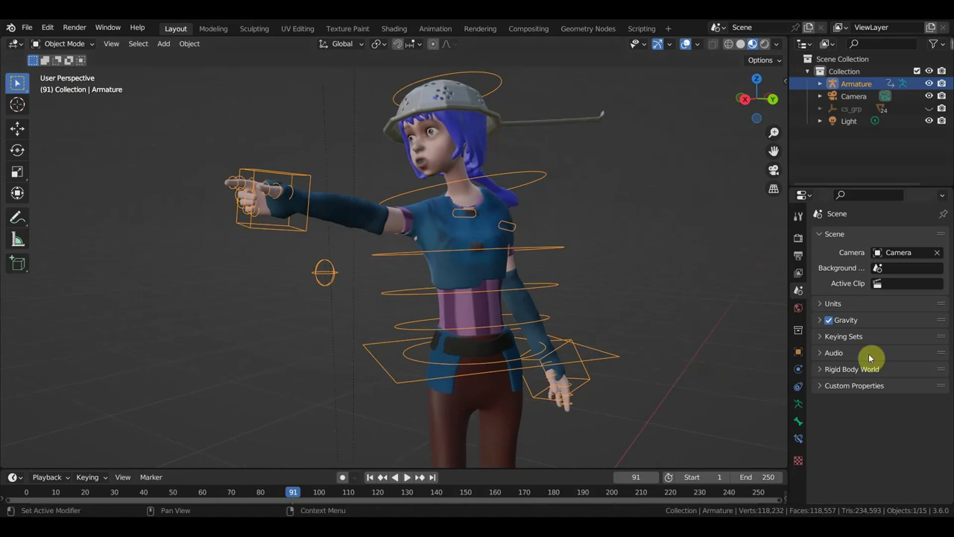